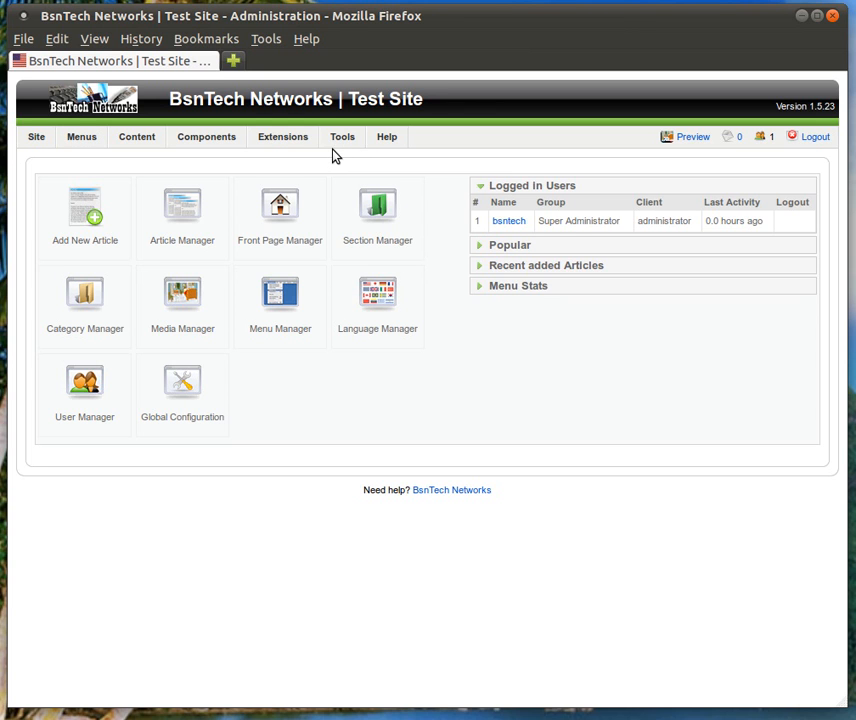
# Open the VirtueMart component and display its list of orders.
pyautogui.moveTo(225, 138)
pyautogui.moveTo(218, 166)
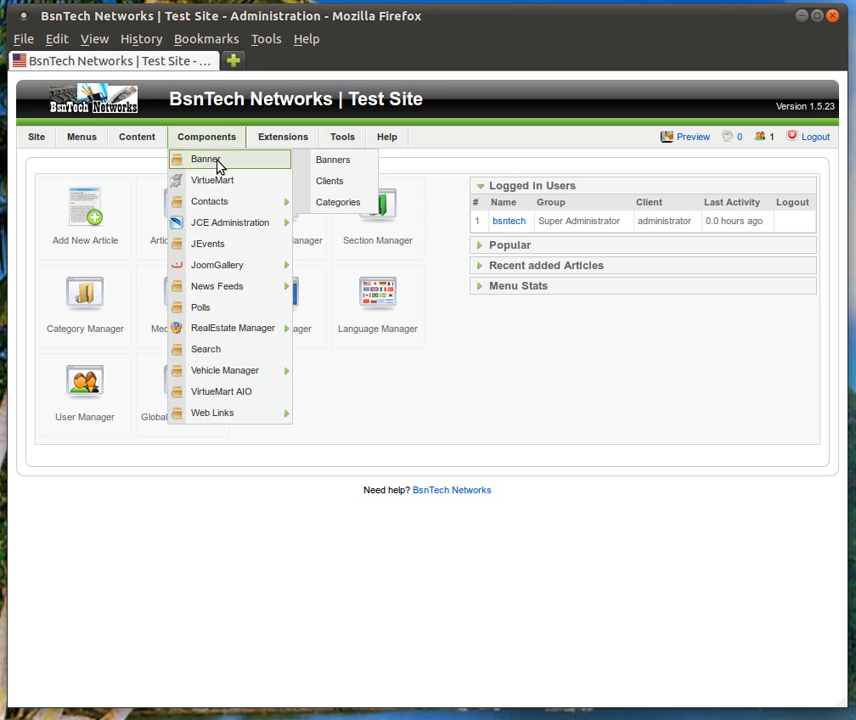
pyautogui.click(213, 182)
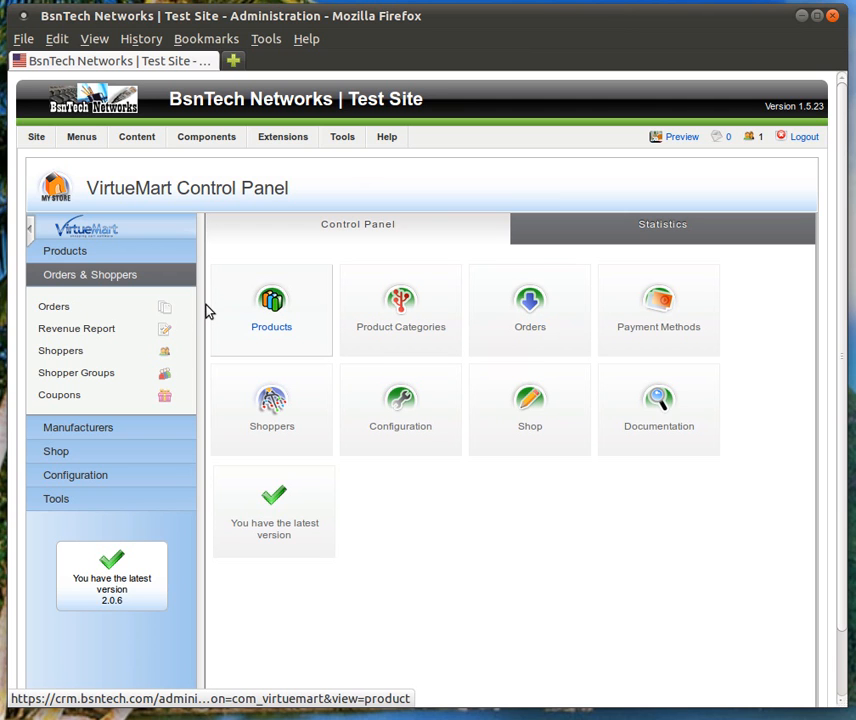
pyautogui.click(54, 307)
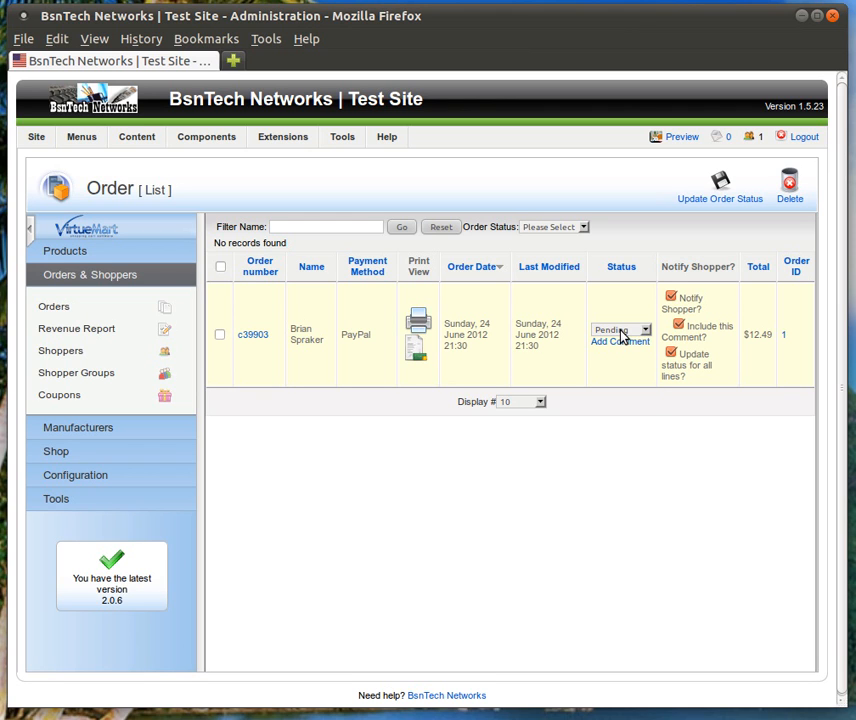
# Examine the status options available for the order in the list, keeping Pending selected.
pyautogui.click(620, 330)
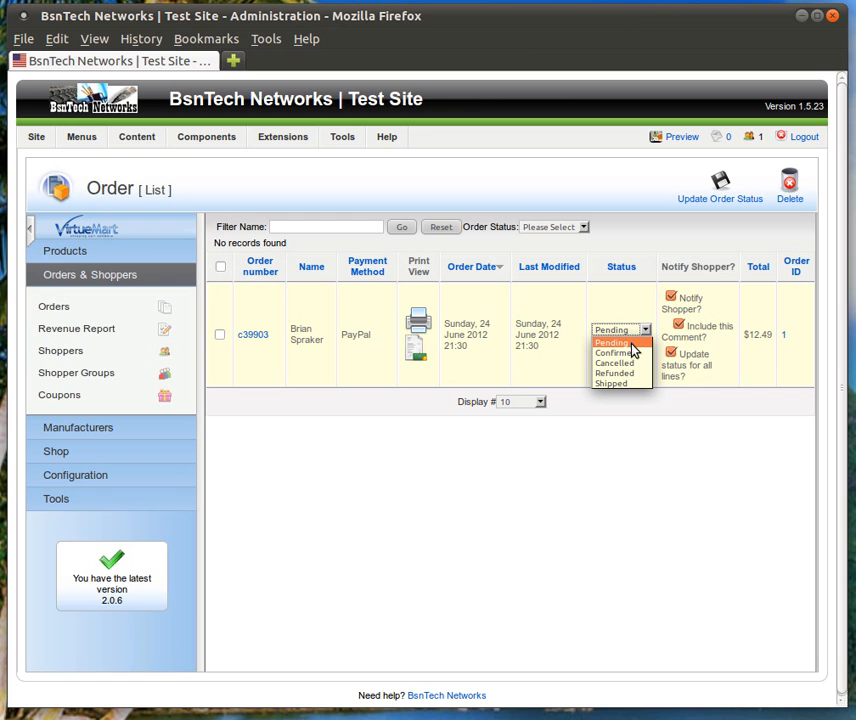
pyautogui.click(632, 345)
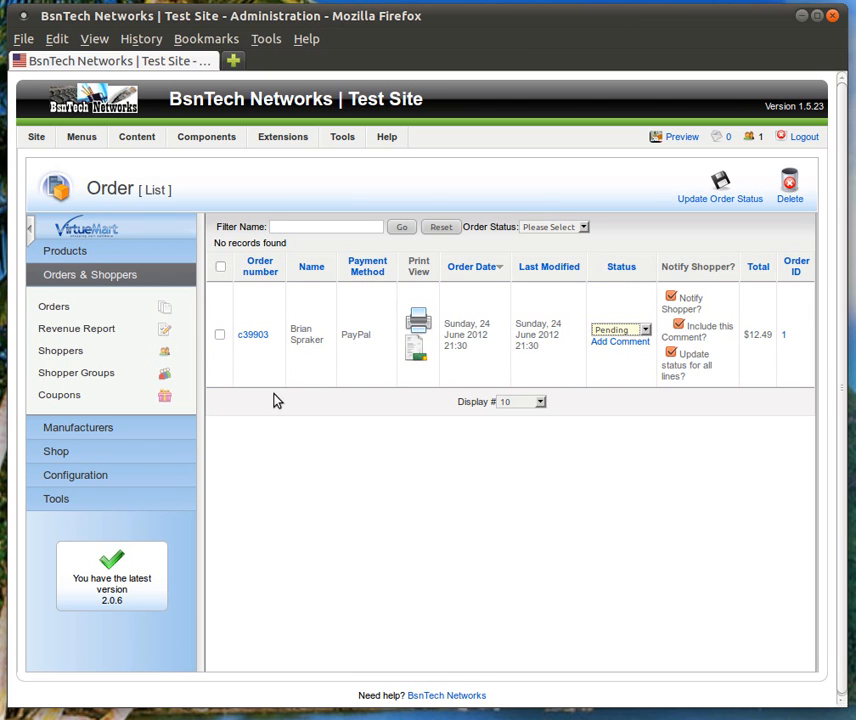
# Open the listed order's details and examine the order statuses offered in its Update Status form.
pyautogui.click(255, 339)
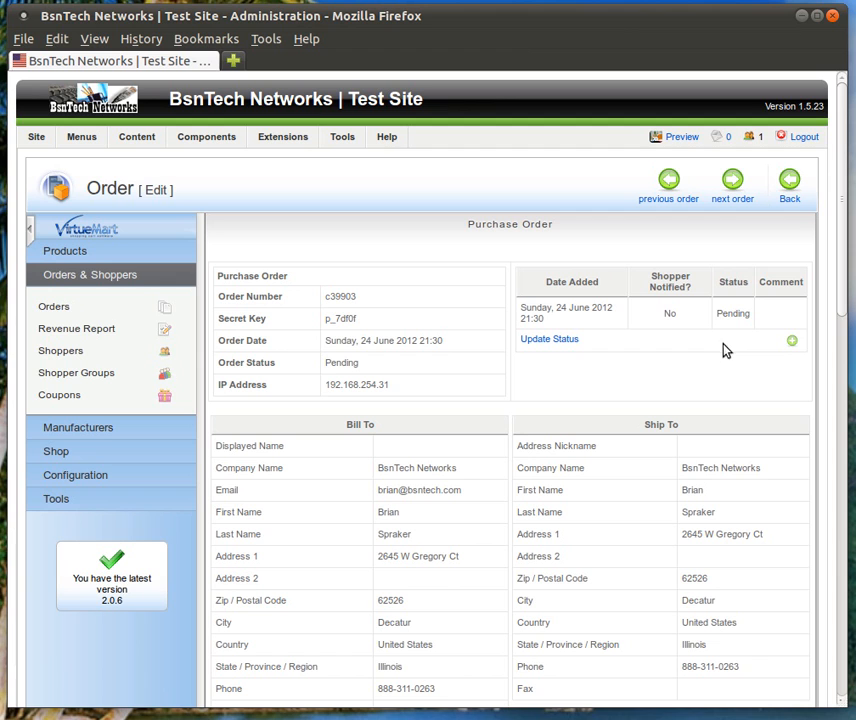
pyautogui.click(575, 344)
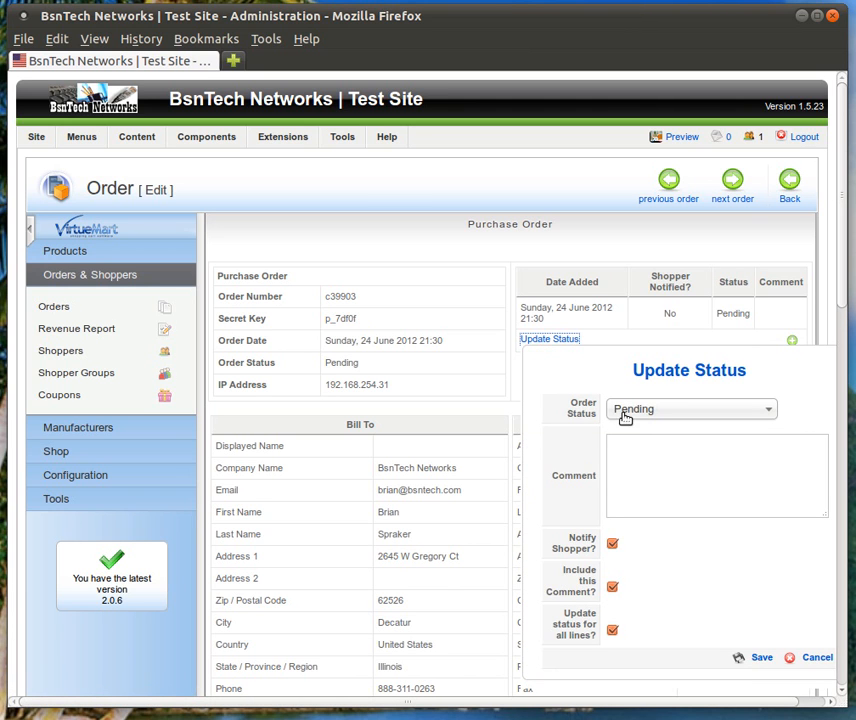
pyautogui.click(684, 412)
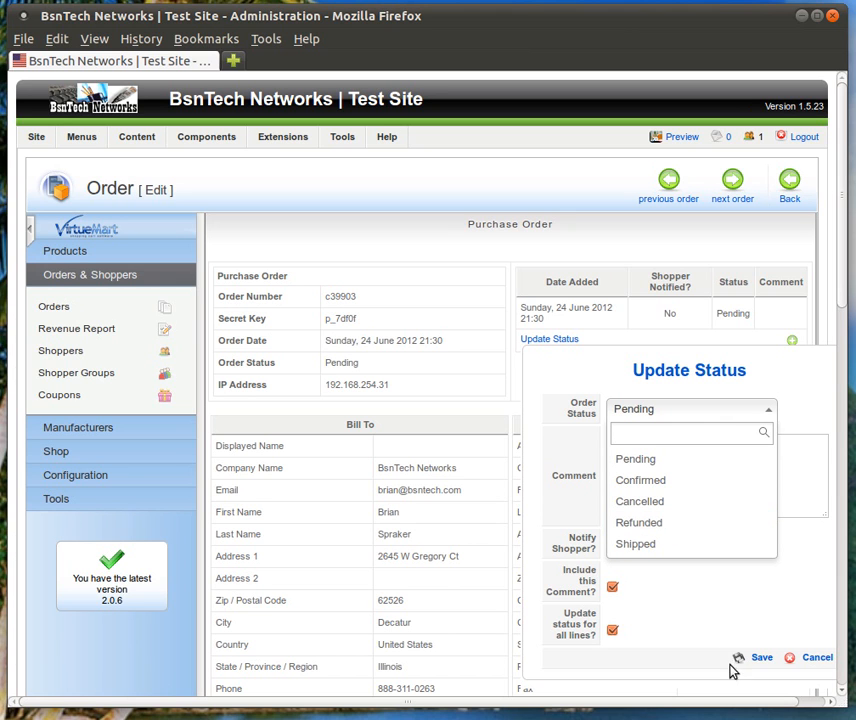
pyautogui.click(661, 654)
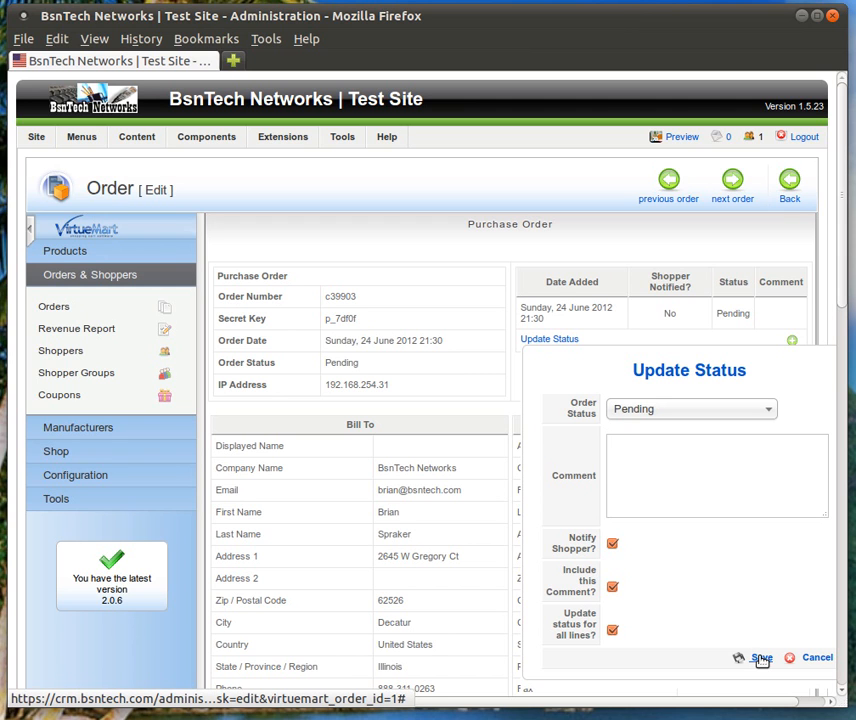
# Try Shipped as the order status, discard the unsaved change and return to the order list.
pyautogui.click(664, 414)
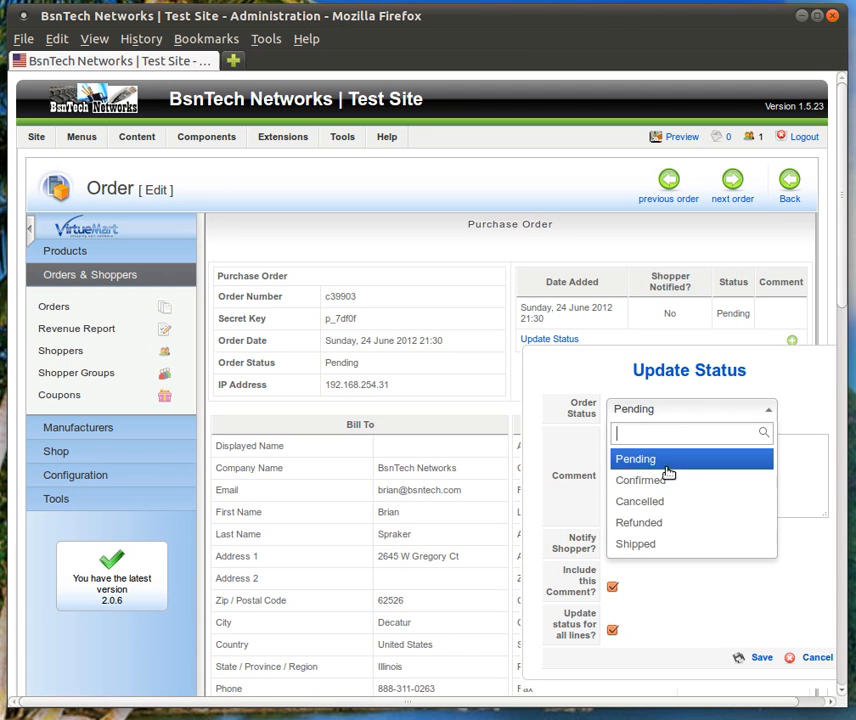
pyautogui.click(650, 545)
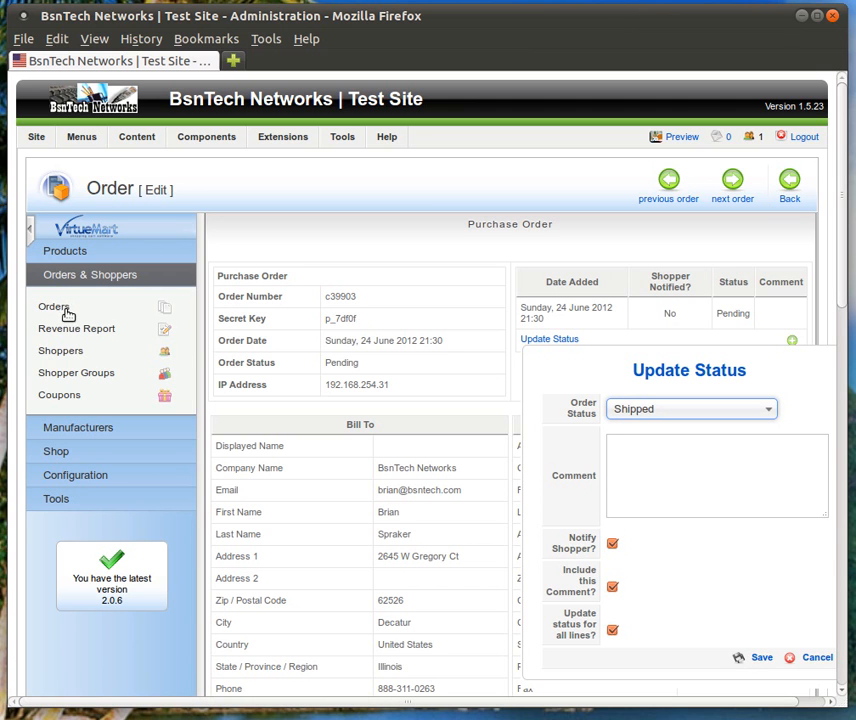
pyautogui.scroll(-4, 749, 577)
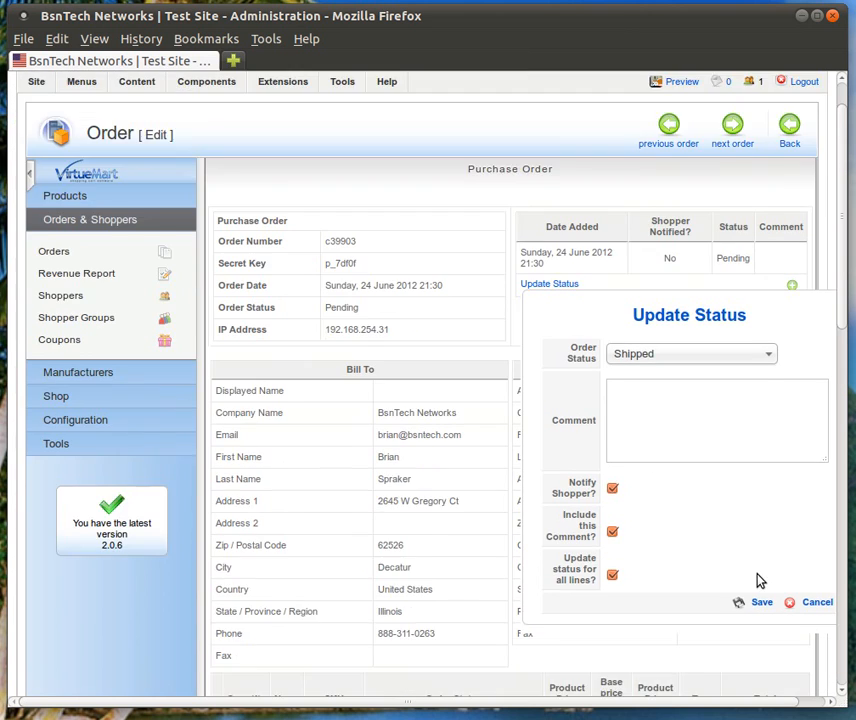
pyautogui.scroll(4, 785, 460)
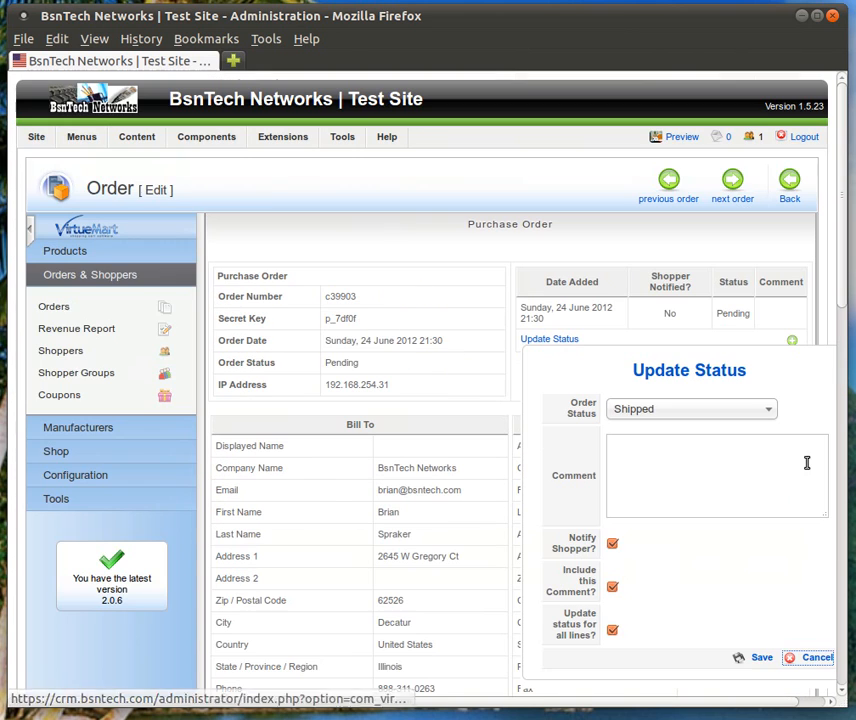
pyautogui.click(55, 309)
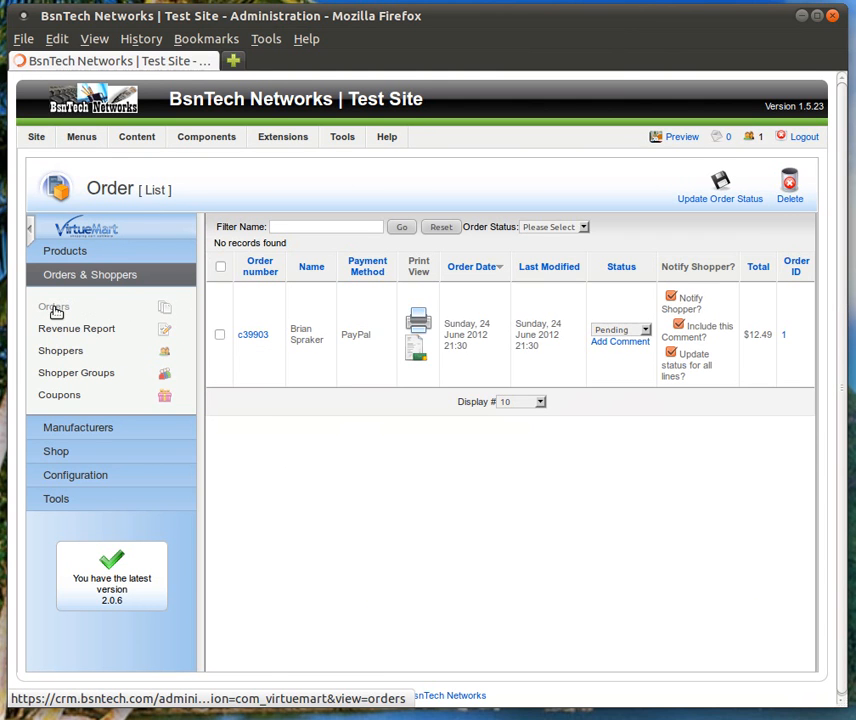
# Reopen the order and review its billing and shipping addresses, ordered product and price totals.
pyautogui.click(252, 335)
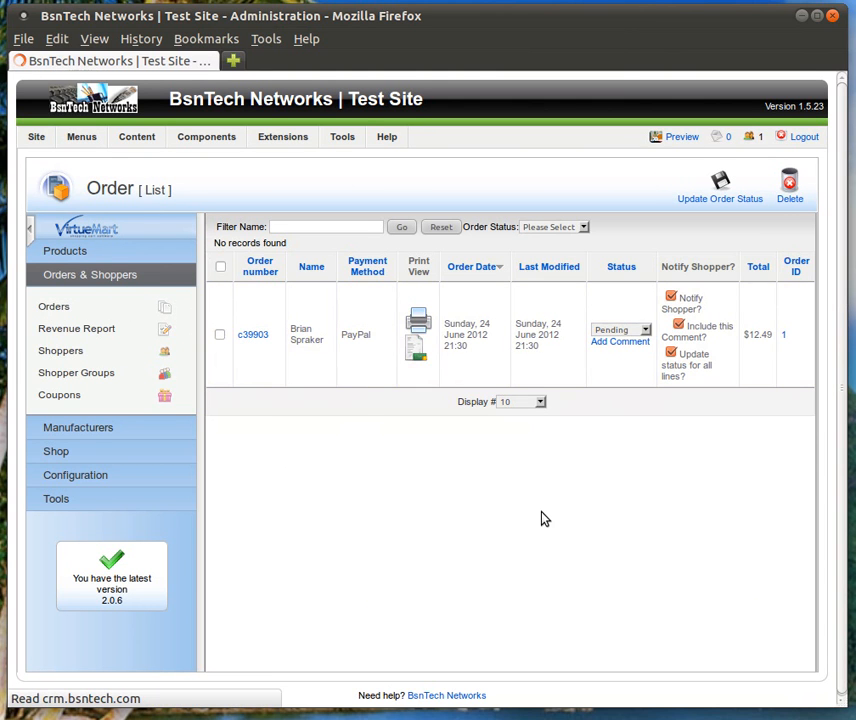
pyautogui.scroll(-1, 538, 506)
pyautogui.scroll(-1, 500, 490)
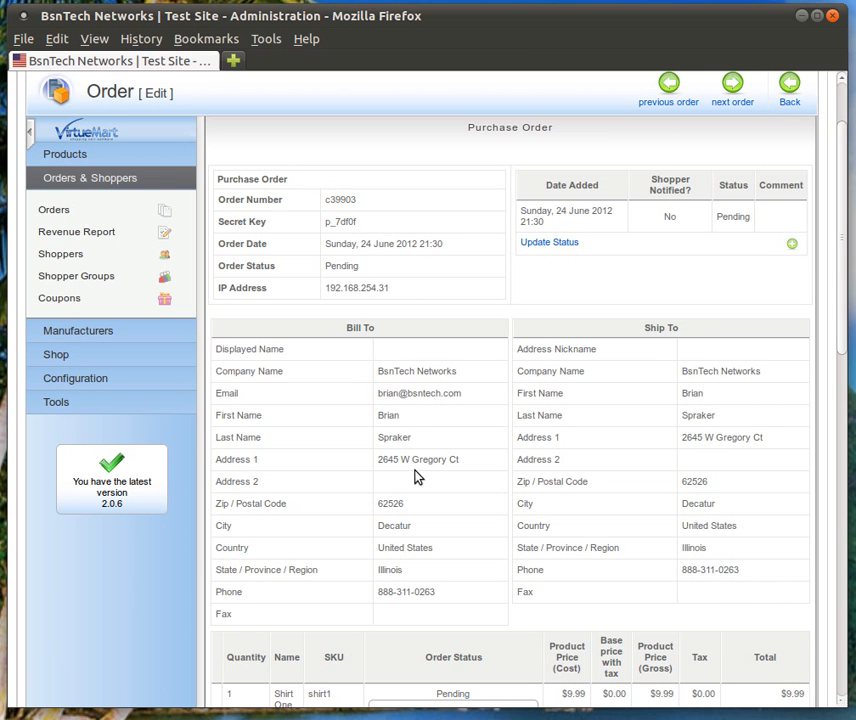
pyautogui.scroll(-1, 323, 505)
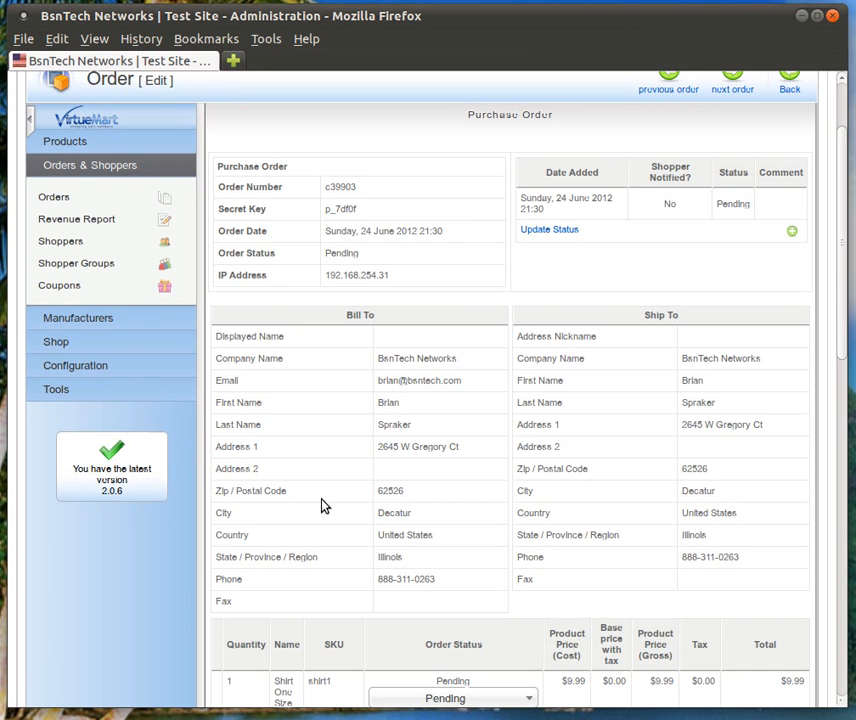
pyautogui.scroll(-4, 323, 505)
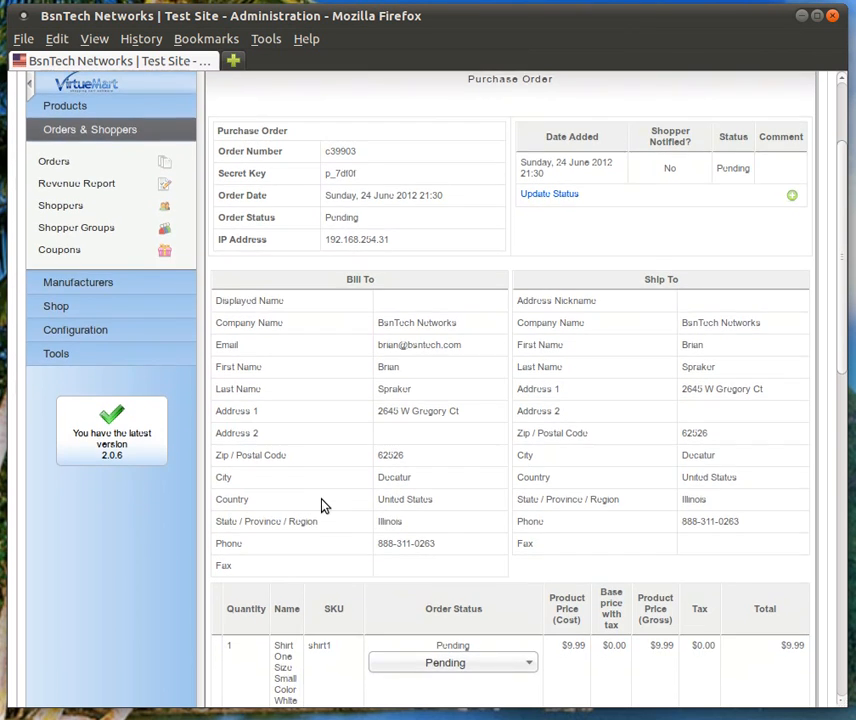
pyautogui.scroll(-2, 323, 505)
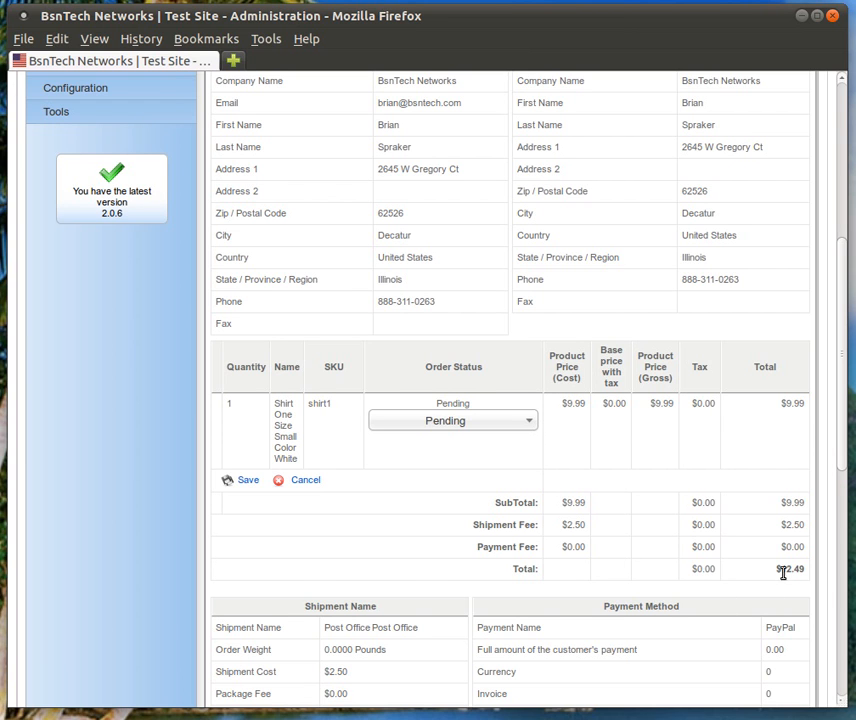
# Review the order's shipment details, PayPal payment fields and shopper's note, and go back to the order list.
pyautogui.scroll(-1, 767, 574)
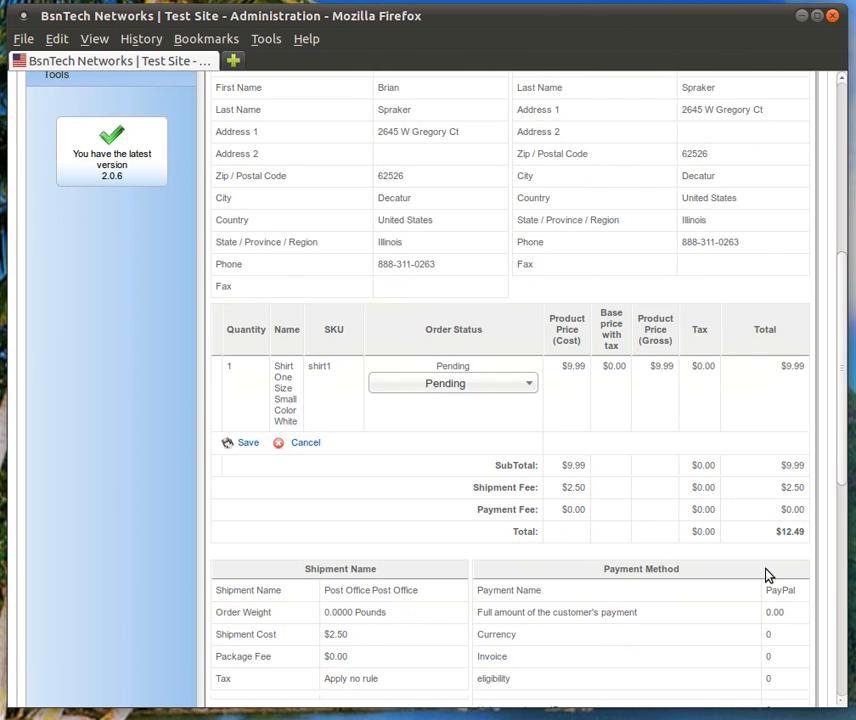
pyautogui.scroll(-4, 766, 573)
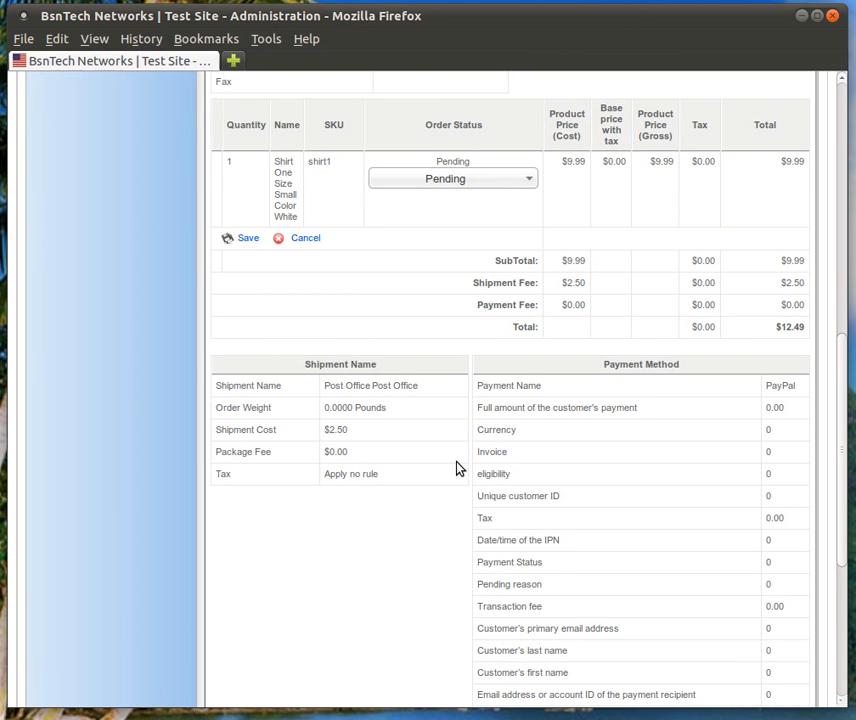
pyautogui.scroll(-1, 462, 472)
pyautogui.scroll(-2, 463, 473)
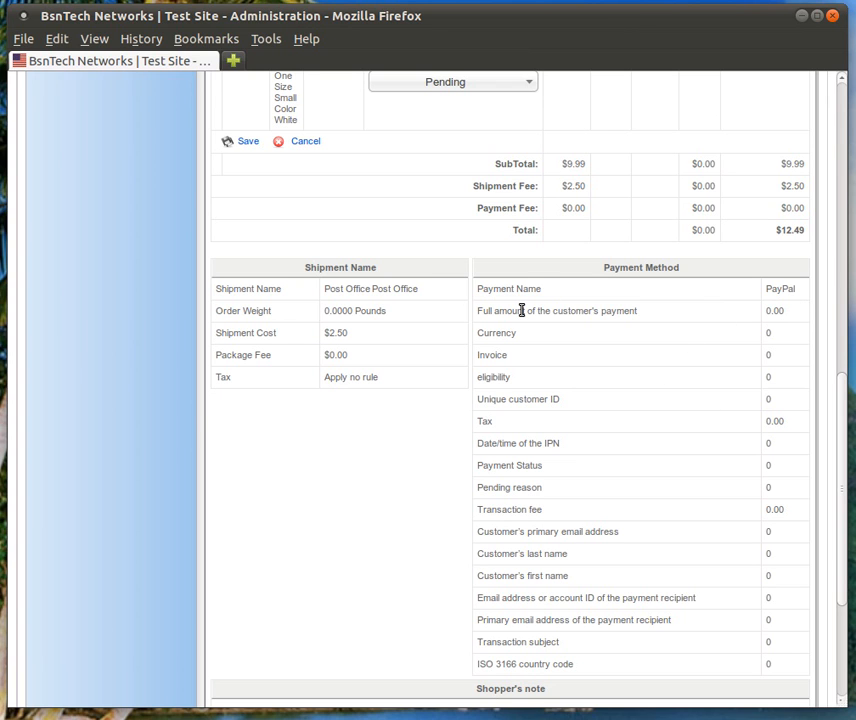
pyautogui.doubleClick(770, 312)
pyautogui.scroll(-2, 785, 514)
pyautogui.scroll(-1, 785, 514)
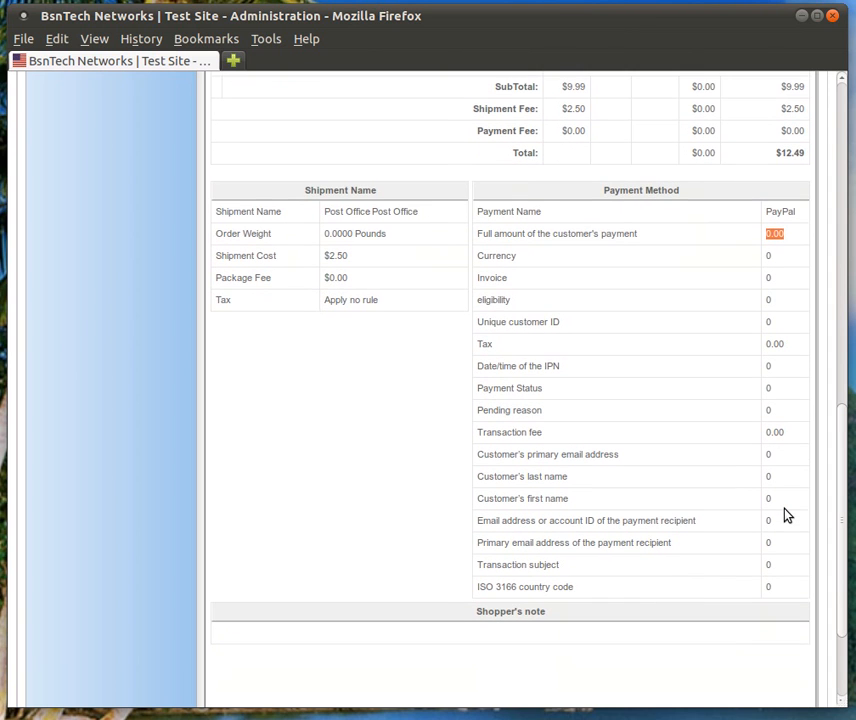
pyautogui.scroll(-2, 785, 514)
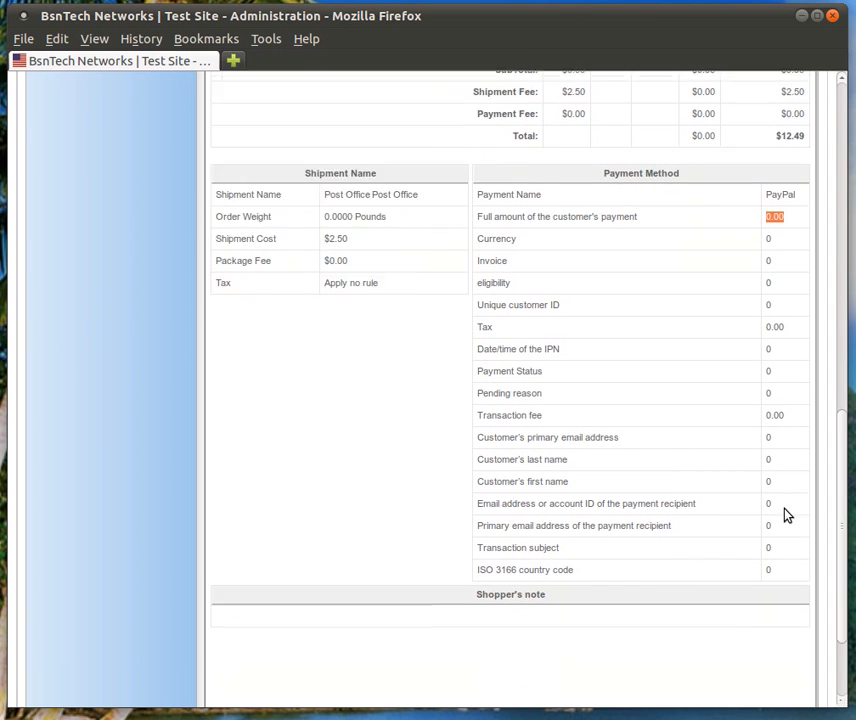
pyautogui.scroll(4, 785, 514)
pyautogui.scroll(10, 785, 514)
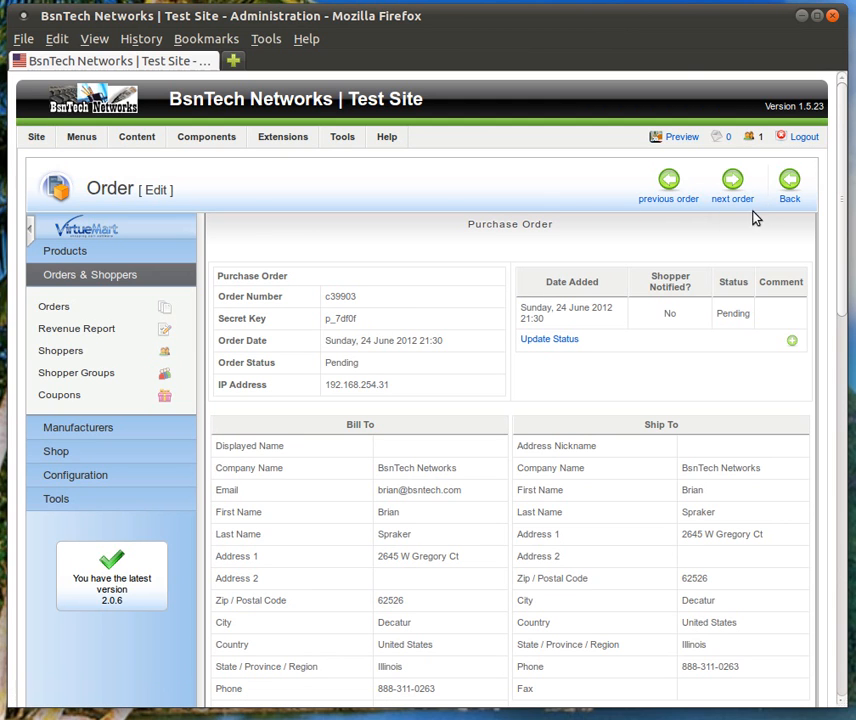
pyautogui.click(789, 182)
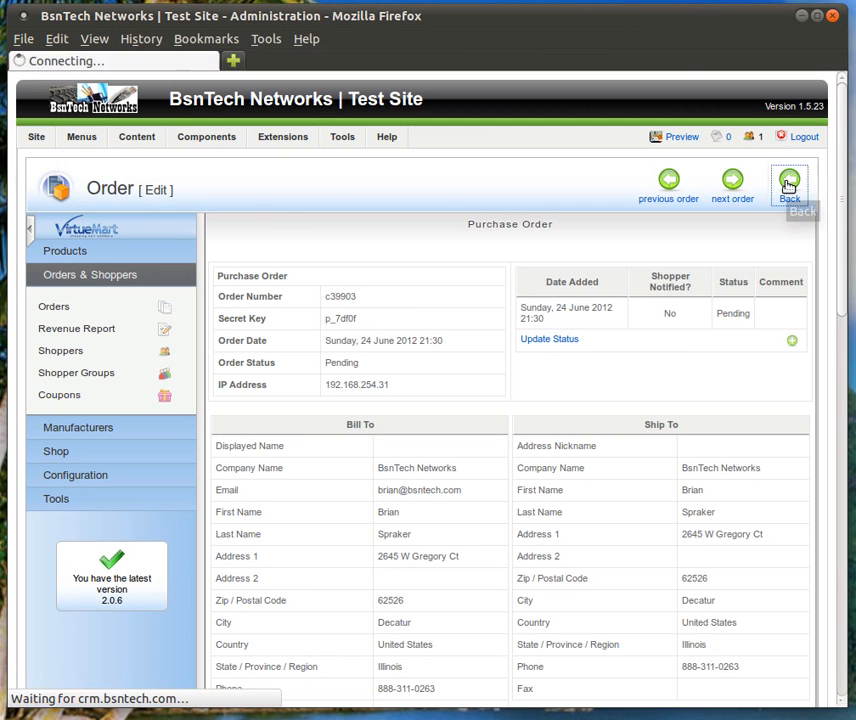